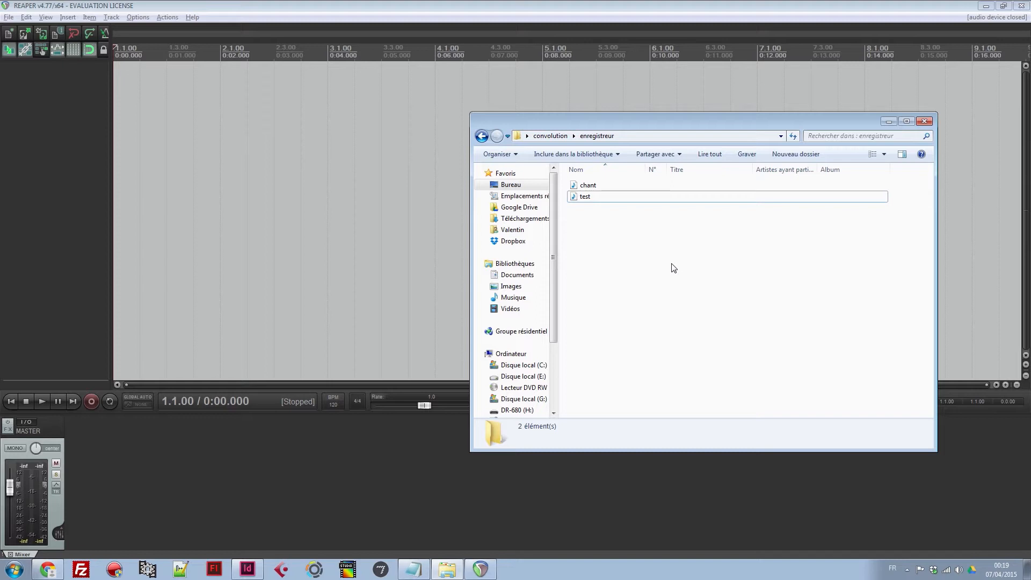
# Listen to the test and chant recordings in the enregistreur folder, closing the media player after each one.
pyautogui.moveTo(621, 247); pyautogui.dragTo(588, 186)
pyautogui.click(599, 219)
pyautogui.click(592, 198)
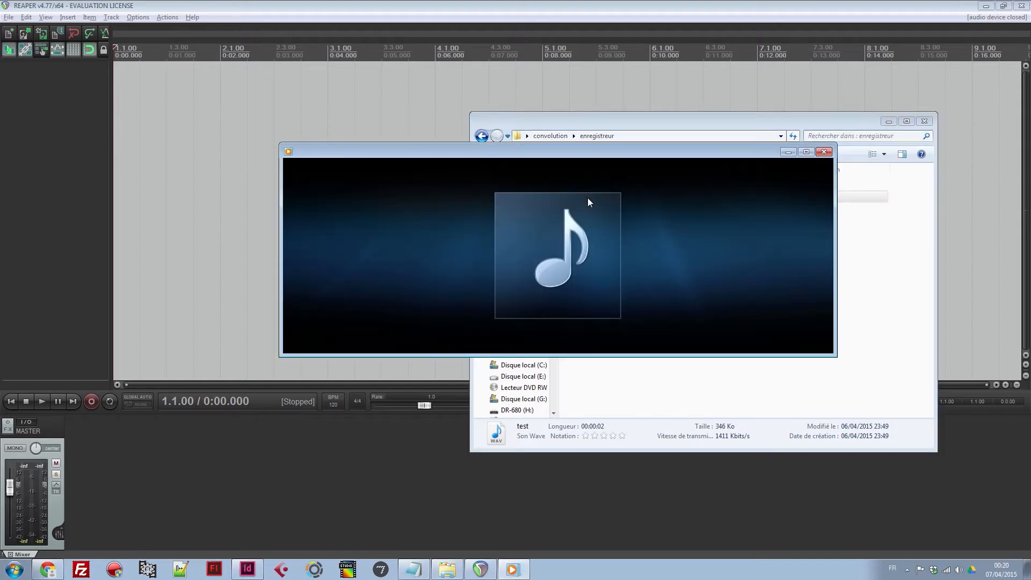
pyautogui.click(825, 153)
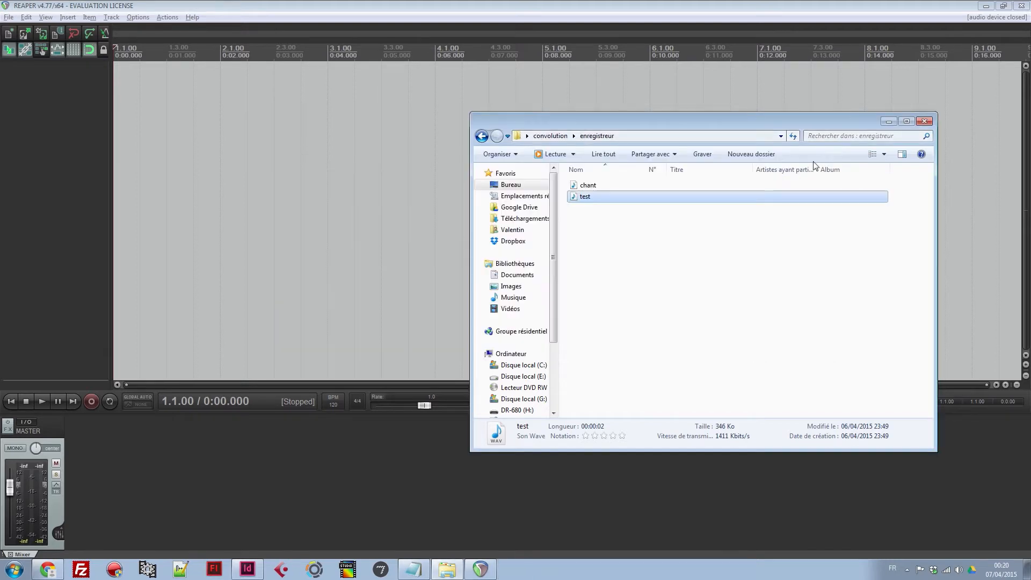
pyautogui.click(663, 225)
pyautogui.click(594, 190)
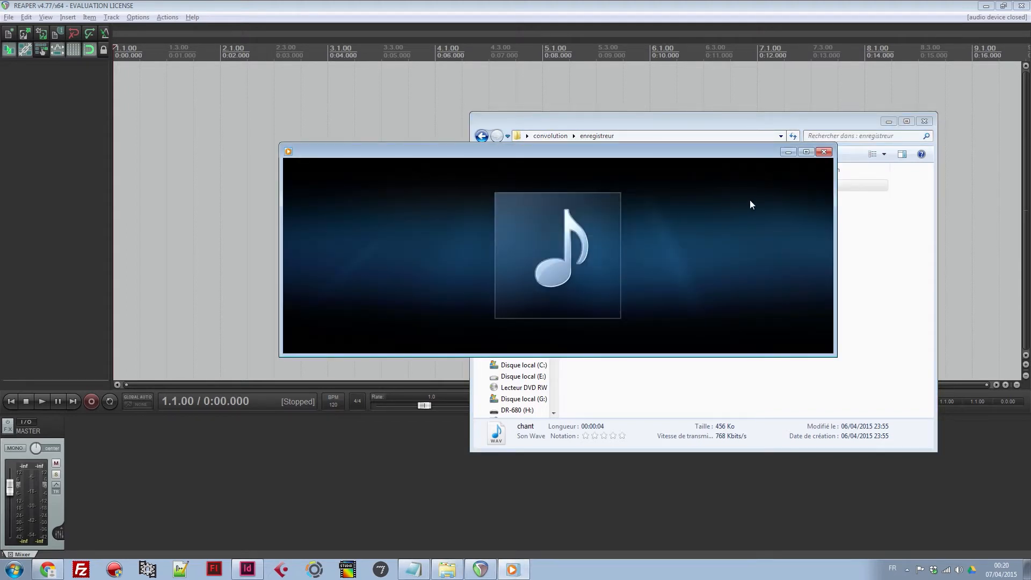
pyautogui.click(823, 153)
# Insert the chant audio file from the enregistreur folder on a new track at the start of the project timeline.
pyautogui.click(638, 224)
pyautogui.click(590, 185)
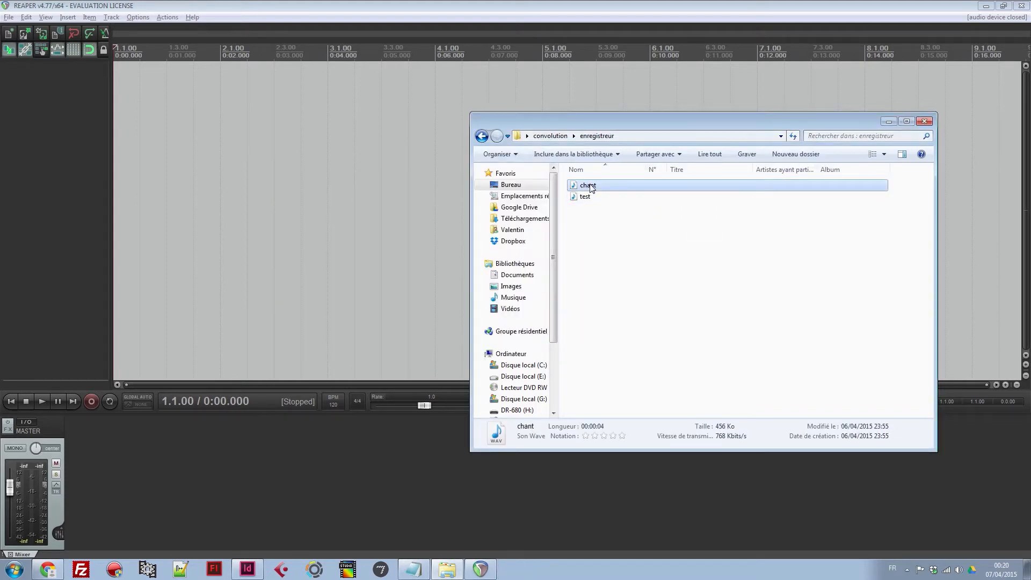
pyautogui.moveTo(589, 190); pyautogui.dragTo(118, 76)
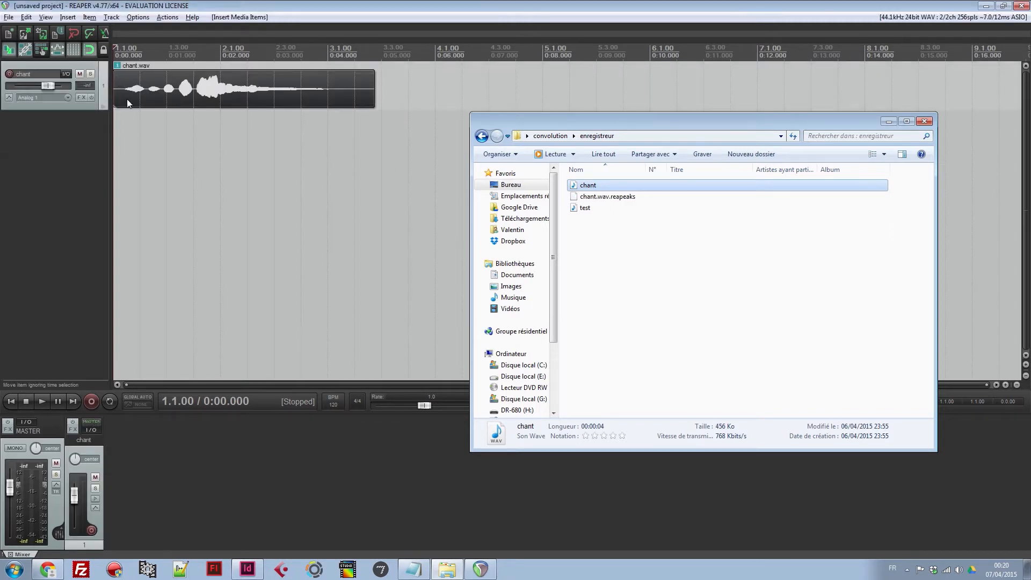
# Set a time selection over the chant clip from 1.1.00 to 3.3.00, enable repeat, and listen to the loop.
pyautogui.moveTo(114, 48); pyautogui.dragTo(381, 59)
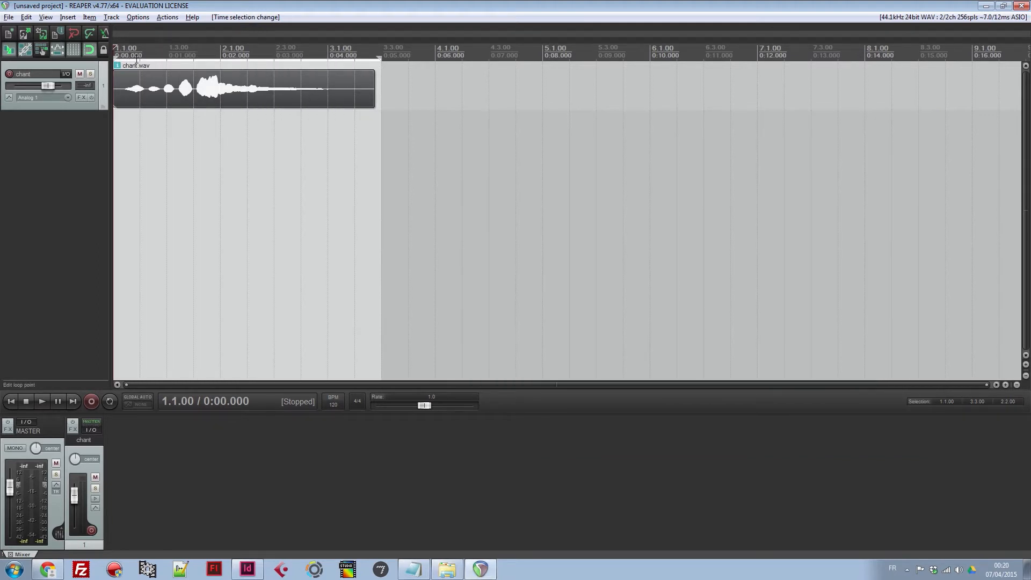
pyautogui.click(110, 402)
pyautogui.click(39, 400)
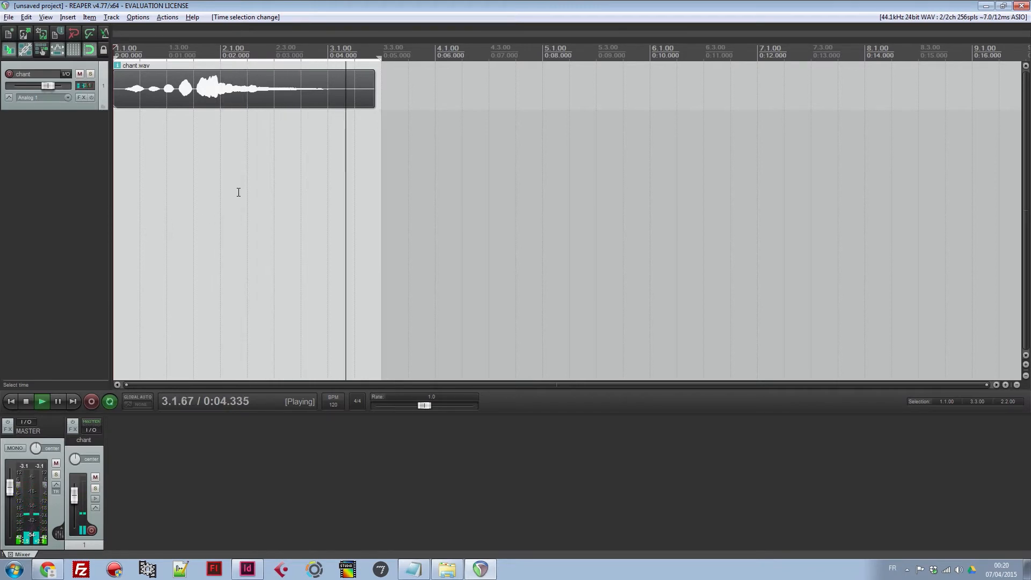
pyautogui.click(27, 402)
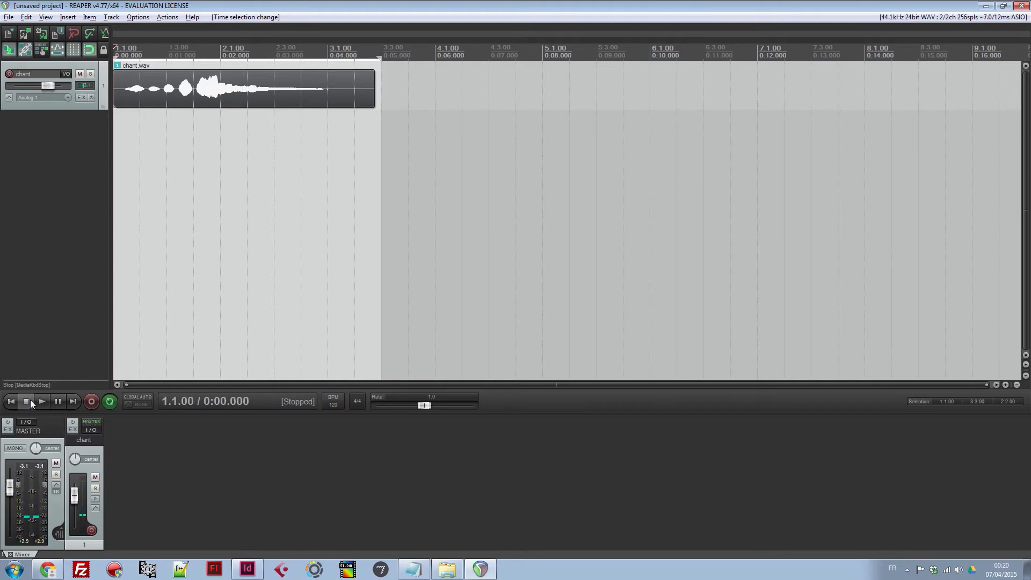
# Add the ReaVerb (Cockos) VST effect to the chant track and move its window clear of the clip.
pyautogui.click(81, 98)
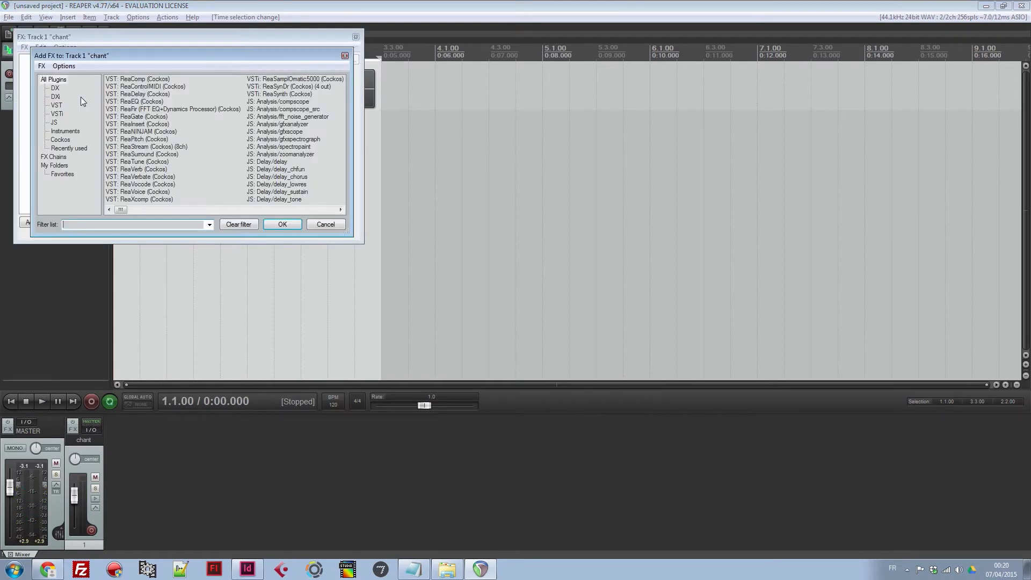
pyautogui.click(137, 169)
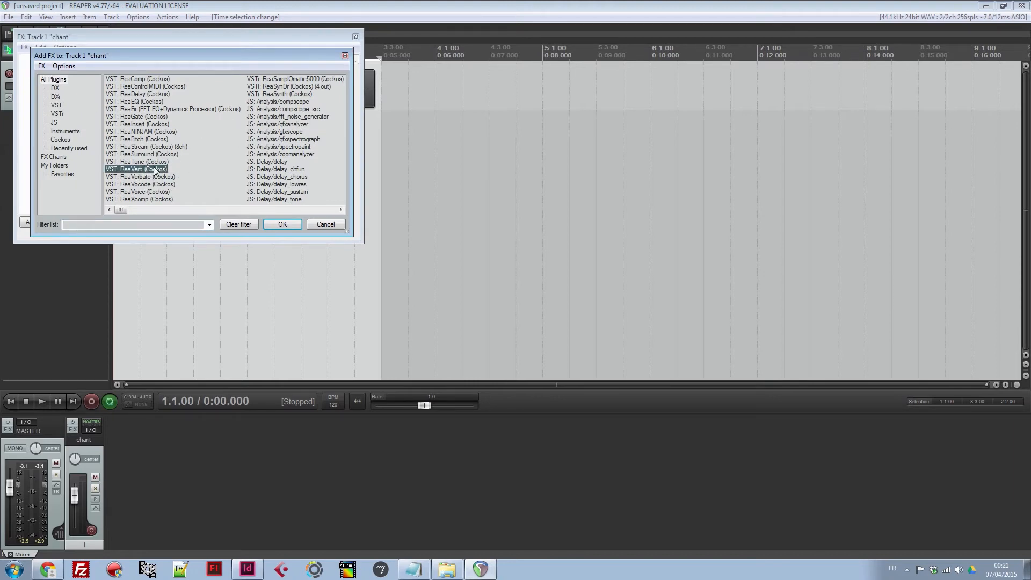
pyautogui.click(277, 225)
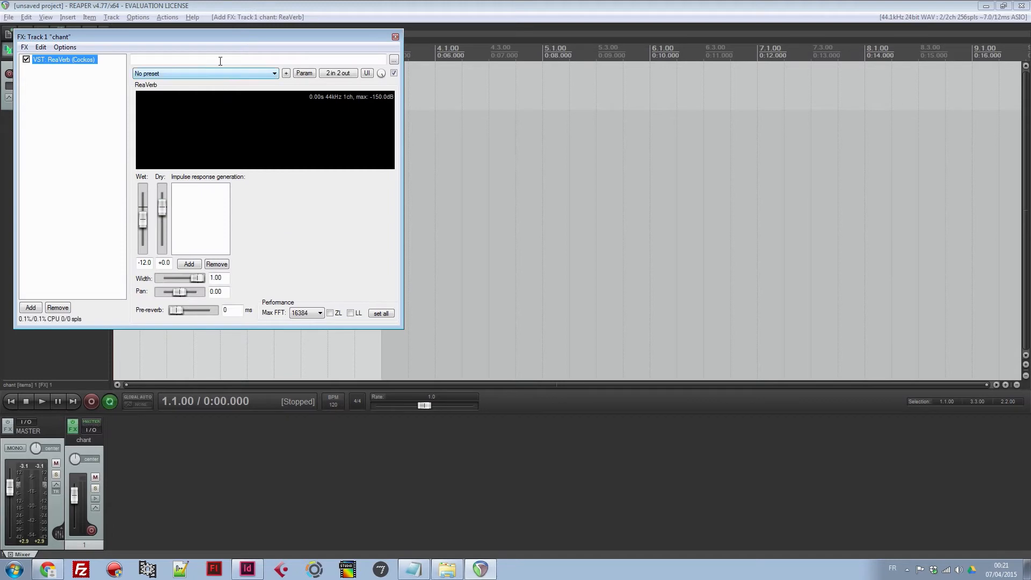
pyautogui.moveTo(213, 36); pyautogui.dragTo(339, 131)
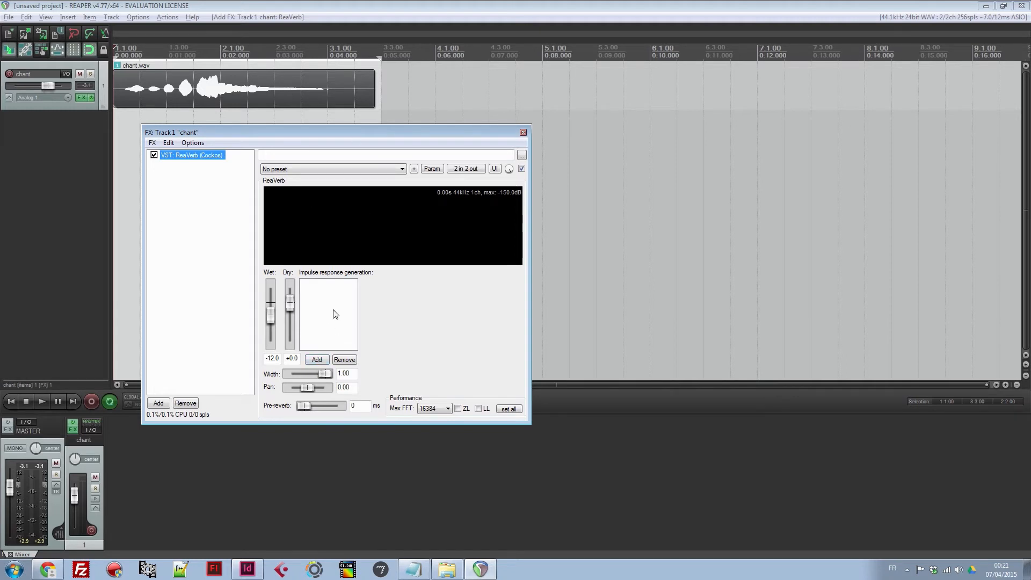
# Load test.wav as a File impulse response in ReaVerb and listen to the chant track through it.
pyautogui.click(316, 360)
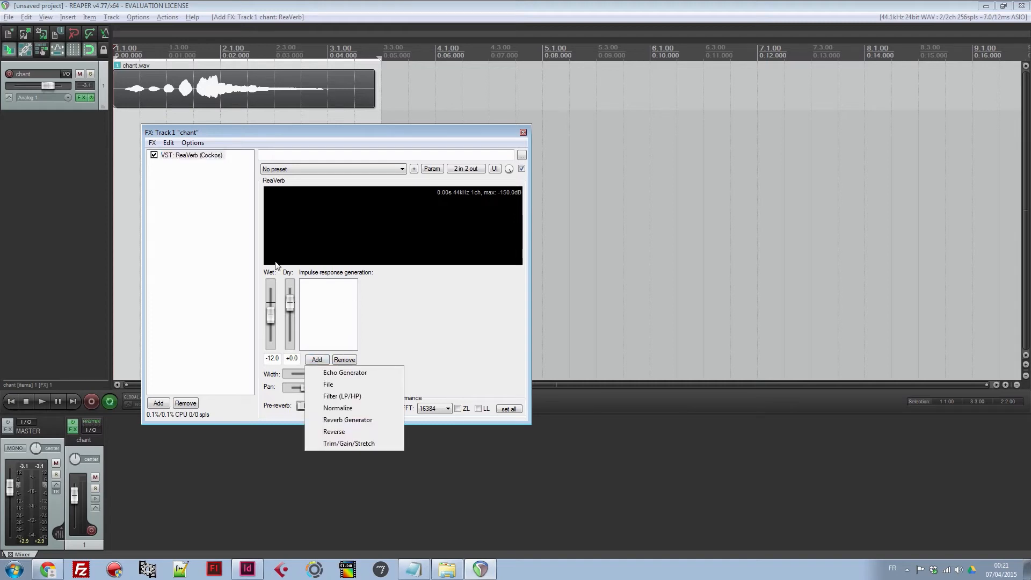
pyautogui.click(328, 385)
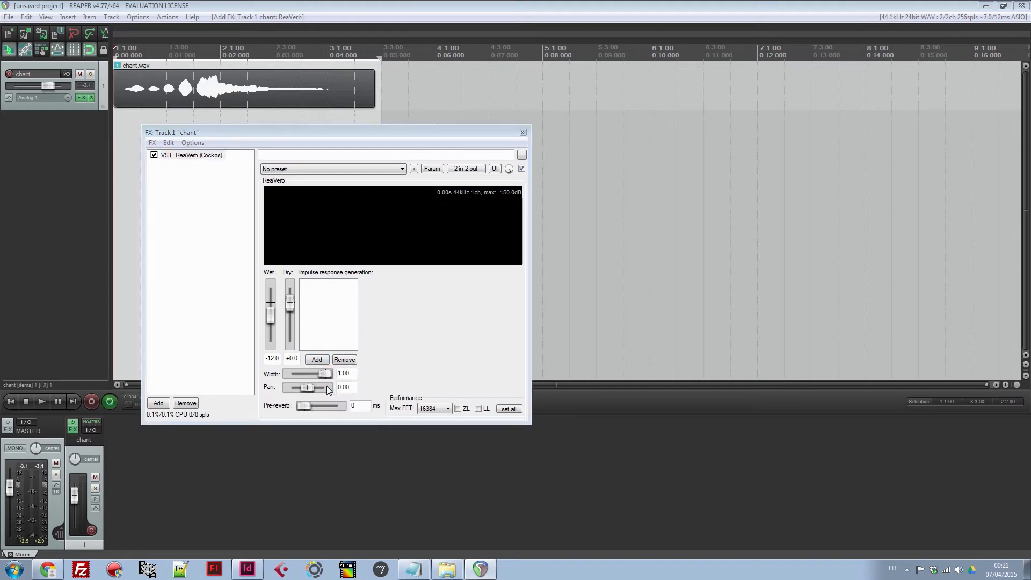
pyautogui.click(262, 237)
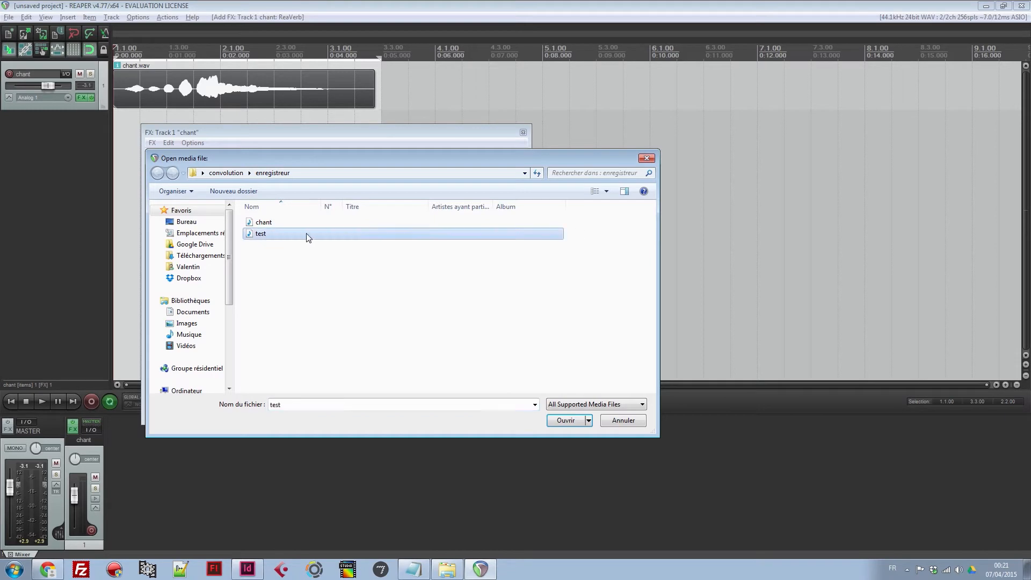
pyautogui.click(558, 420)
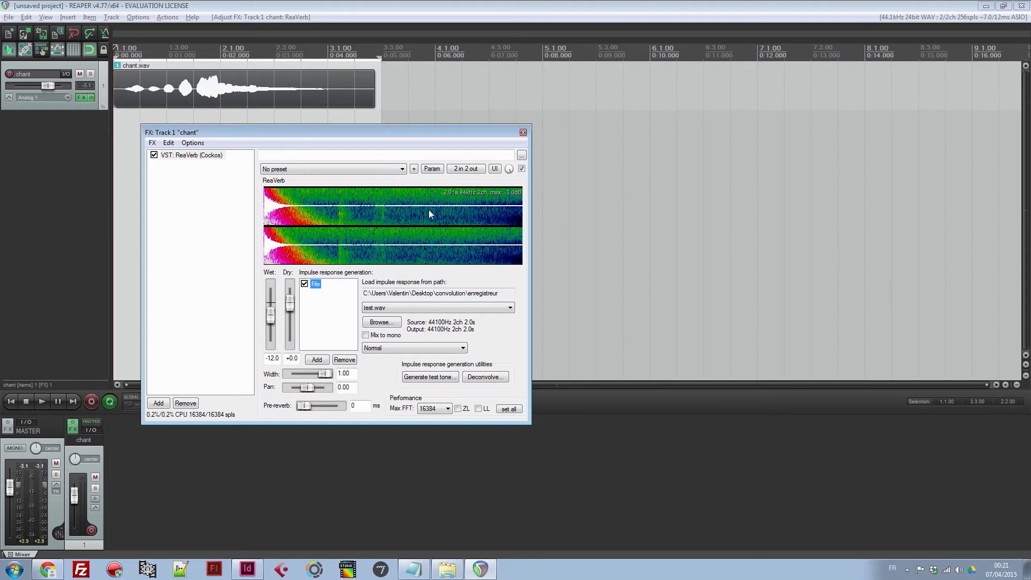
pyautogui.click(45, 399)
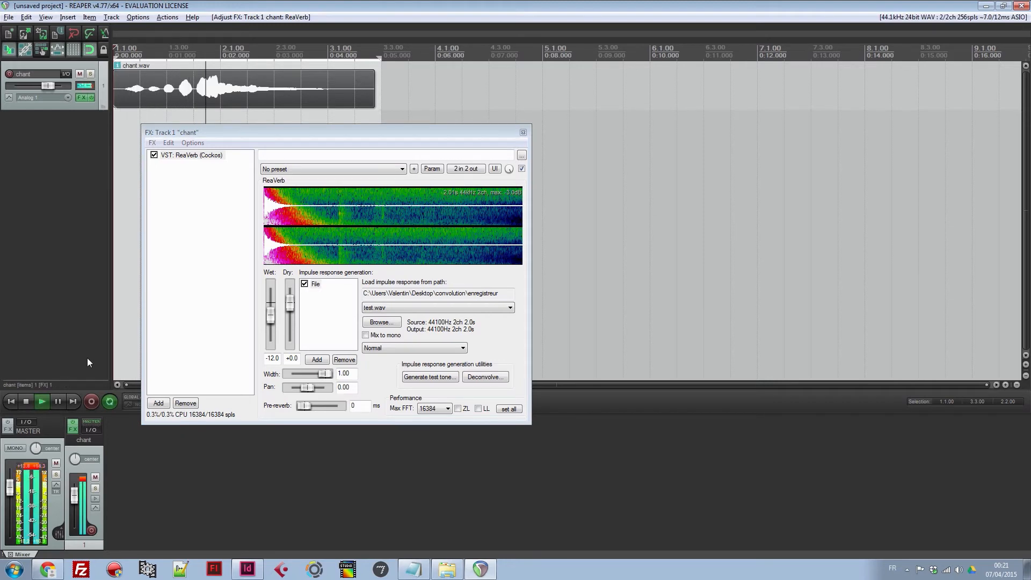
pyautogui.click(26, 400)
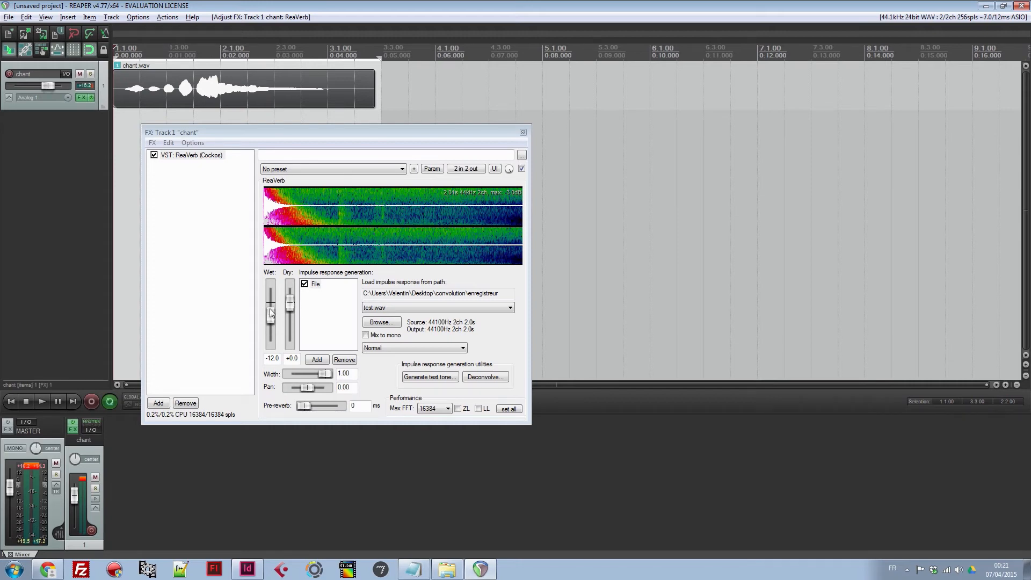
# Lower ReaVerb's wet level to -29.0 and dry level to -33.4 while listening to the loop.
pyautogui.moveTo(270, 319); pyautogui.dragTo(271, 344)
pyautogui.moveTo(291, 303); pyautogui.dragTo(276, 342)
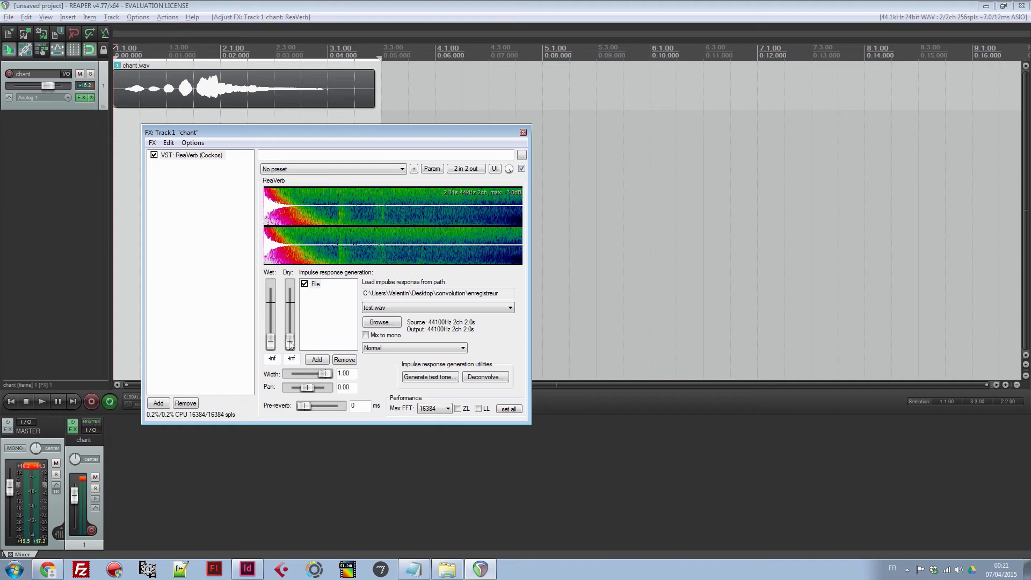
pyautogui.click(42, 400)
pyautogui.moveTo(270, 341); pyautogui.dragTo(271, 320)
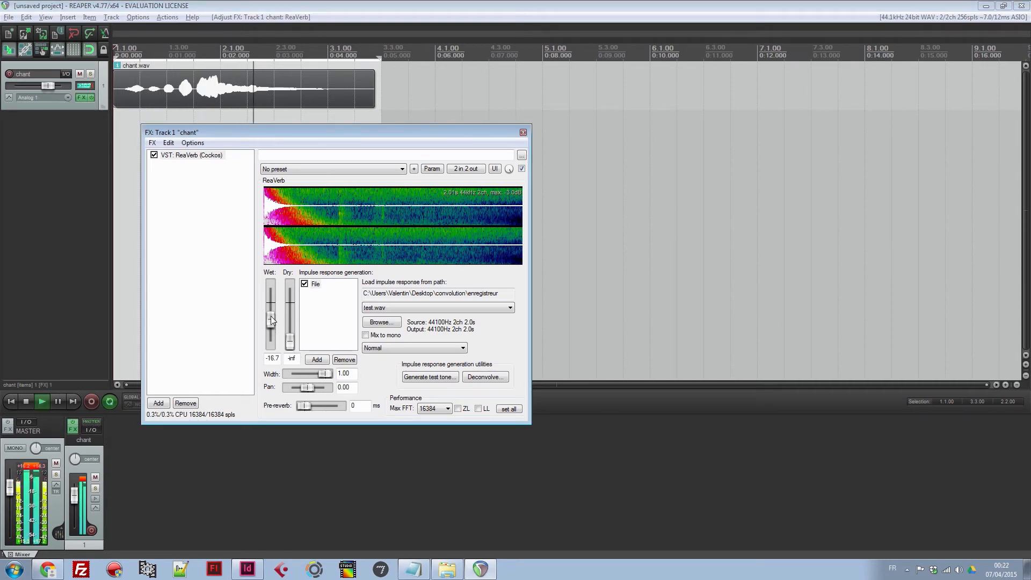
pyautogui.moveTo(271, 316); pyautogui.dragTo(292, 326)
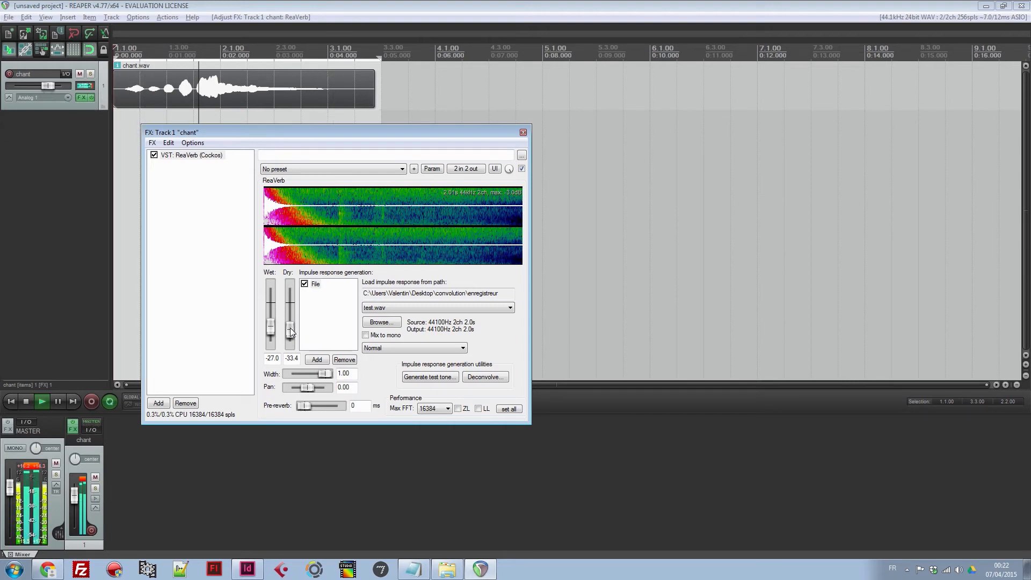
pyautogui.moveTo(272, 328); pyautogui.dragTo(272, 330)
pyautogui.click(28, 406)
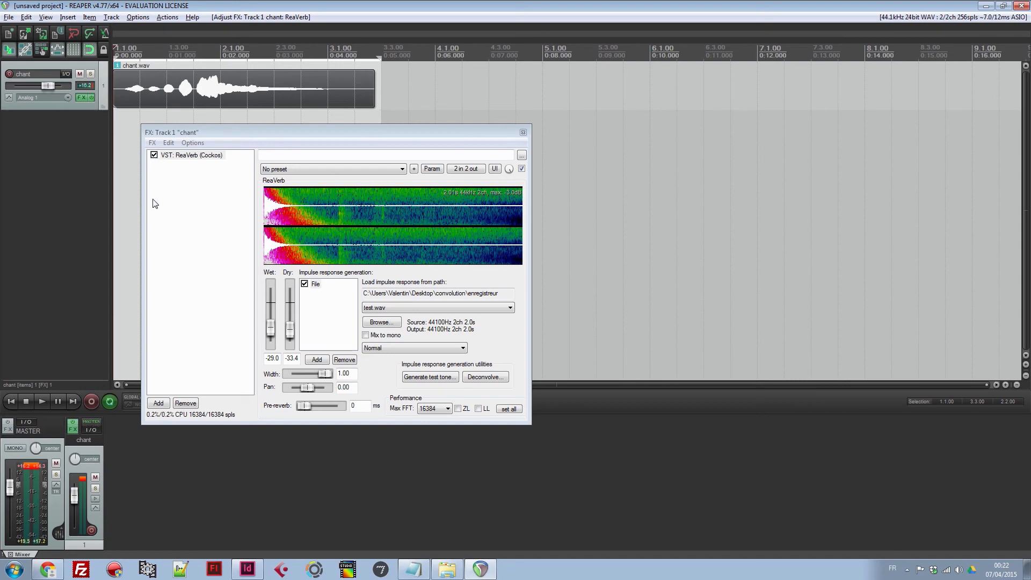
# Play the loop and bypass ReaVerb briefly to compare the chant with and without reverb.
pyautogui.click(43, 402)
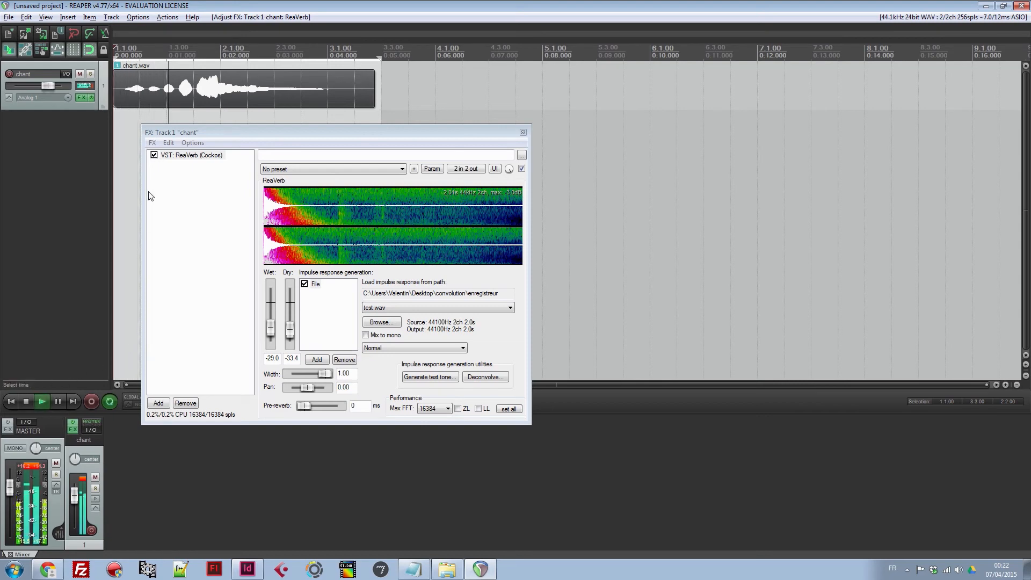
pyautogui.click(154, 155)
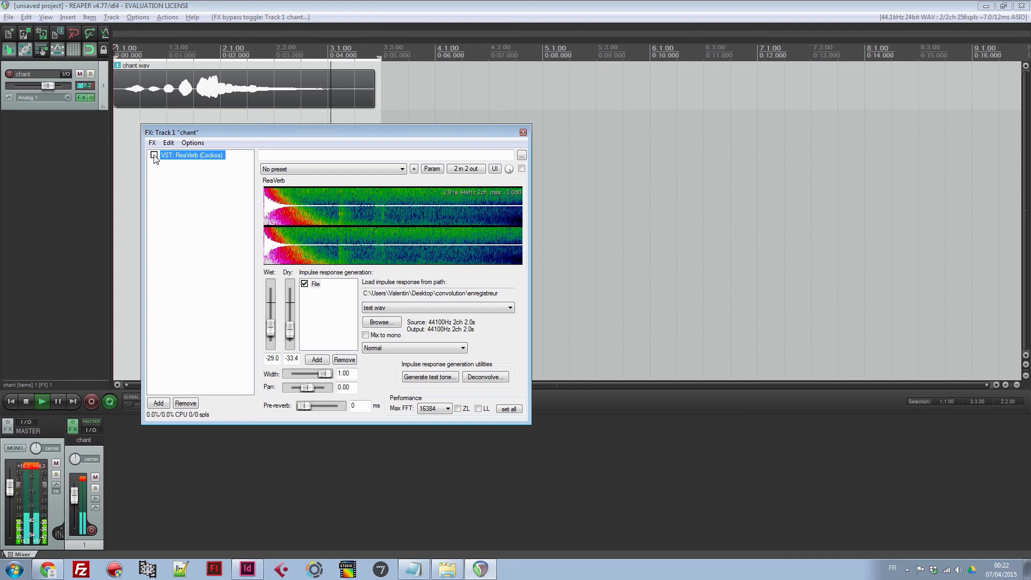
pyautogui.click(154, 156)
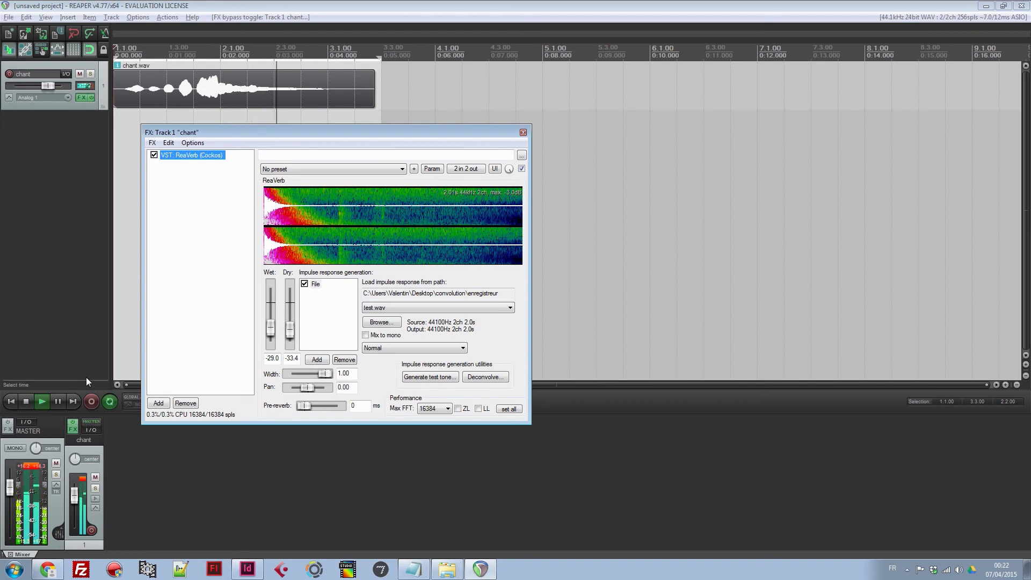
pyautogui.click(28, 400)
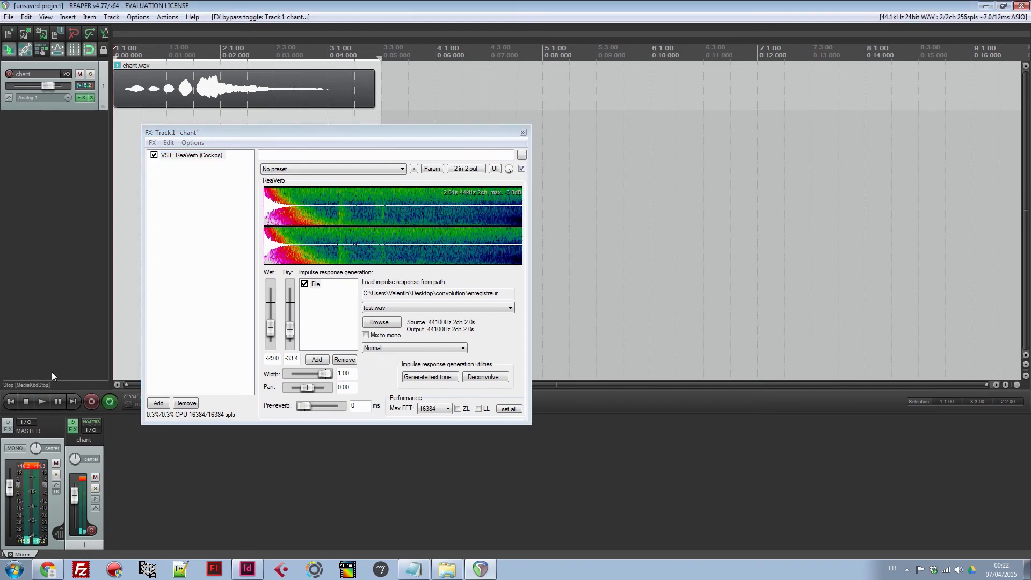
# Close the effects window and render the entire project's master mix to a WAV file named untitled.
pyautogui.click(523, 133)
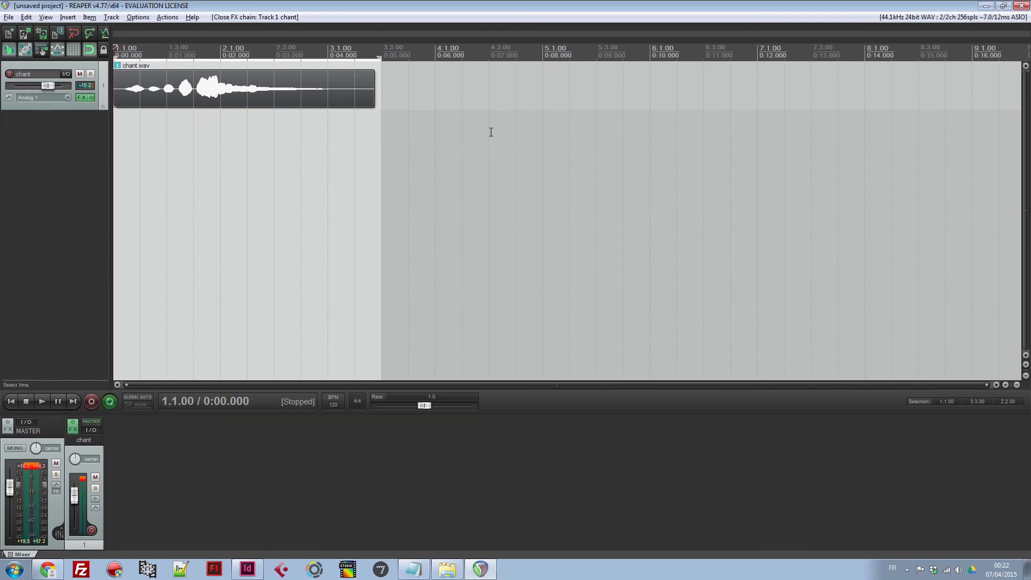
pyautogui.click(9, 17)
pyautogui.click(44, 184)
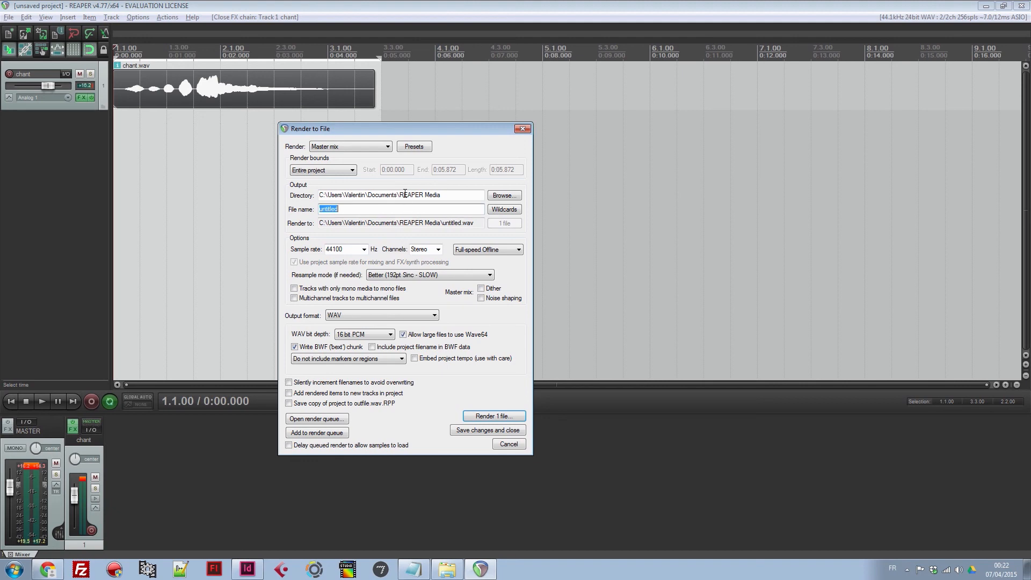
pyautogui.click(339, 317)
pyautogui.click(351, 315)
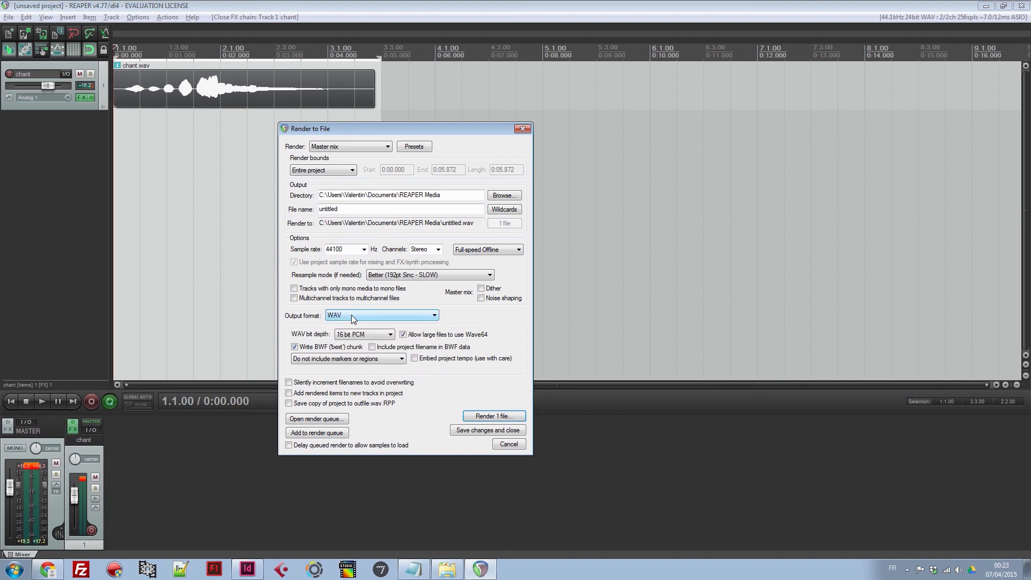
pyautogui.click(511, 416)
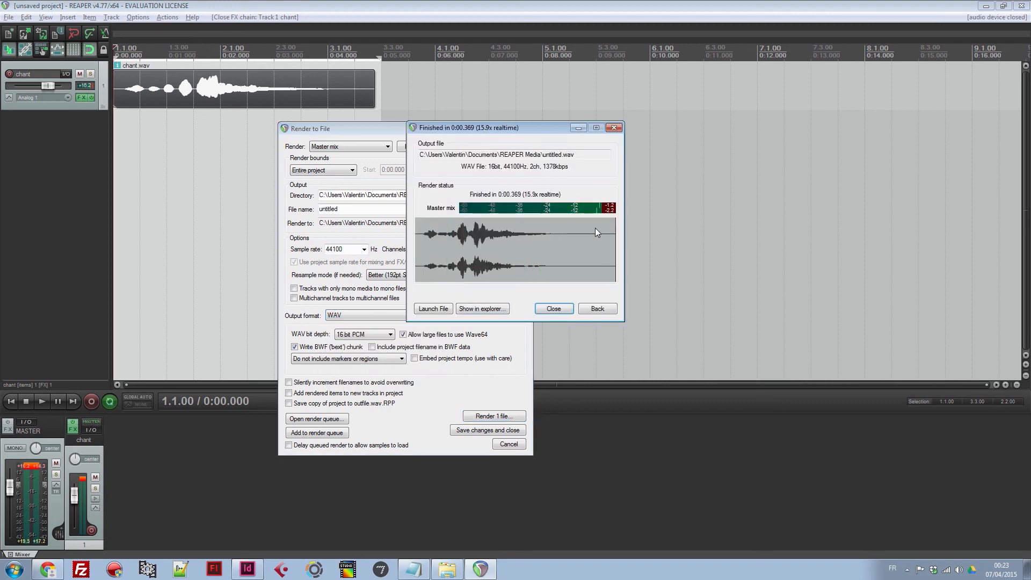
# Show the rendered untitled file in its folder, listen to it, and close the media player.
pyautogui.click(493, 310)
pyautogui.doubleClick(577, 265)
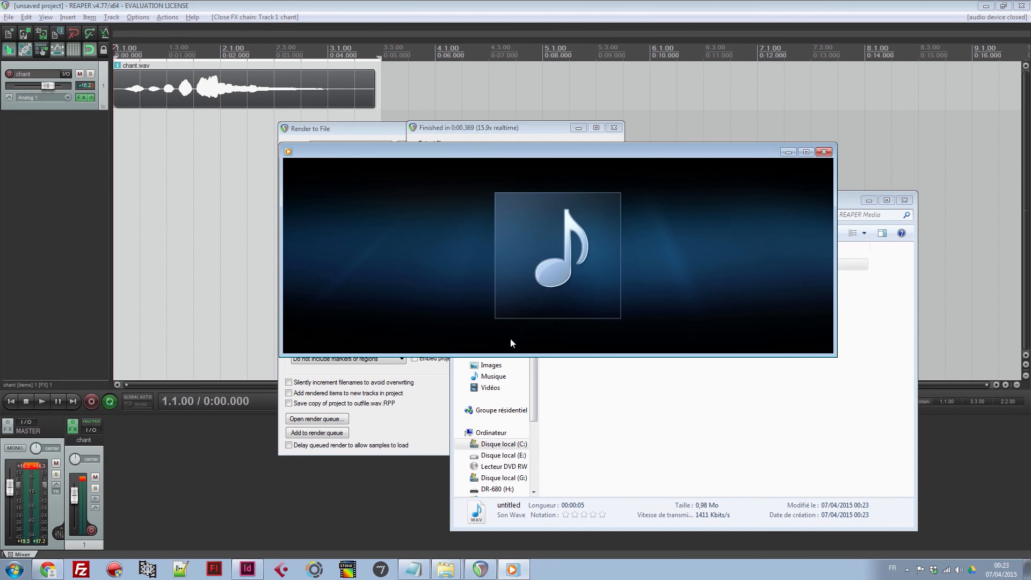
pyautogui.click(823, 152)
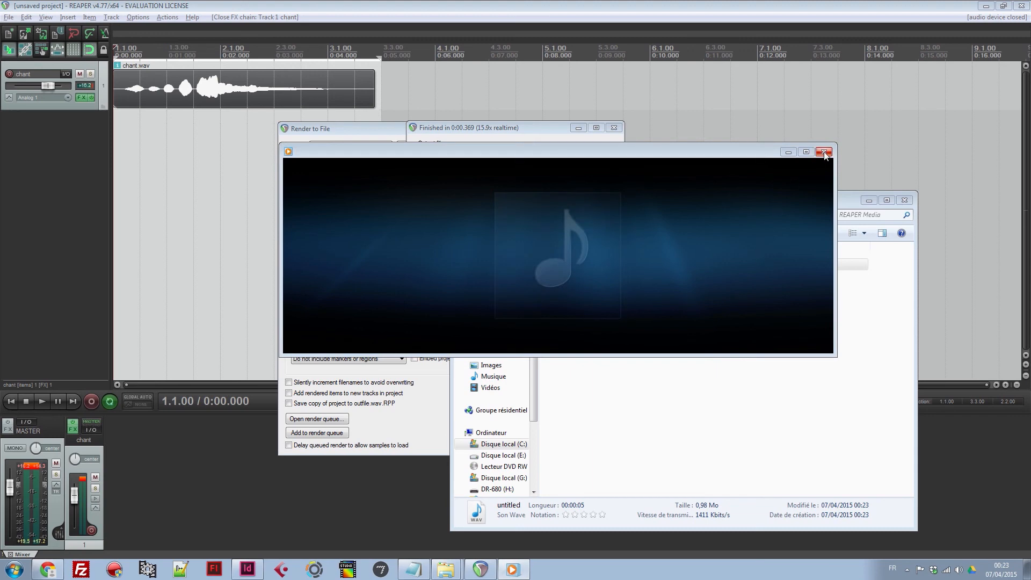